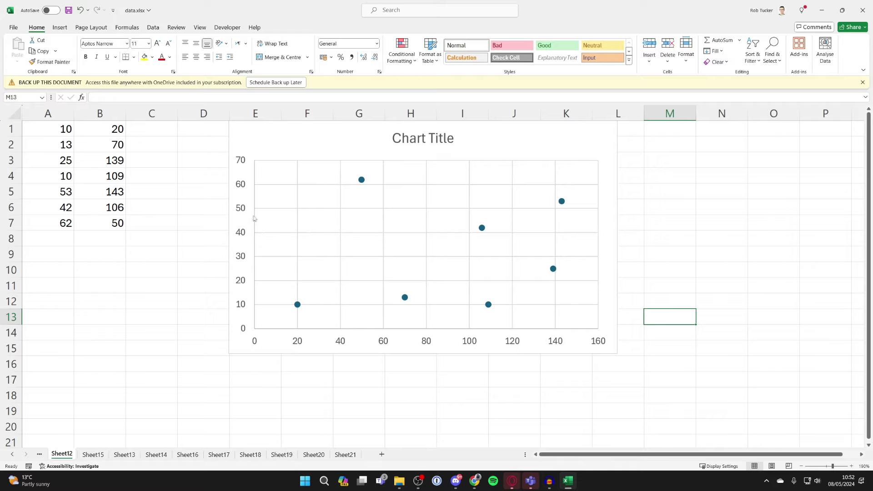
# Select the scatter chart's horizontal axis and bring up its Format Axis options, currently bounded 0 to 160.
pyautogui.click(342, 343)
pyautogui.press('Escape')
pyautogui.click(334, 342)
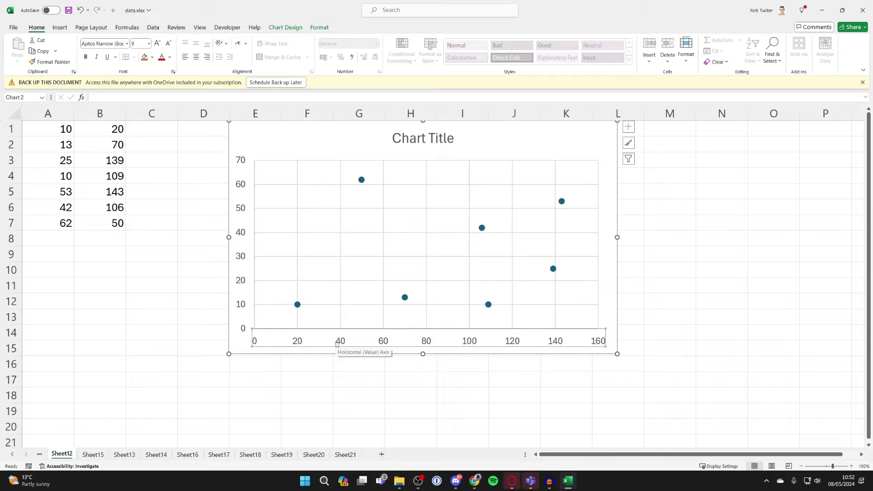
pyautogui.rightClick(338, 346)
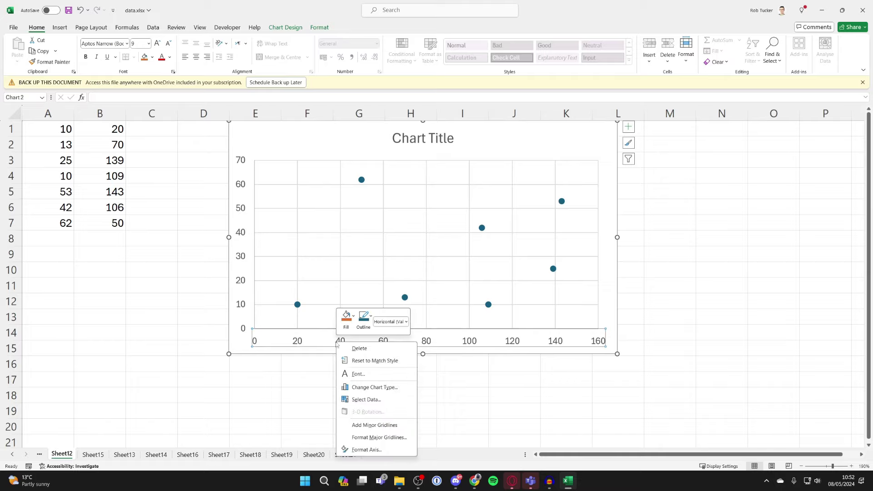
pyautogui.click(382, 450)
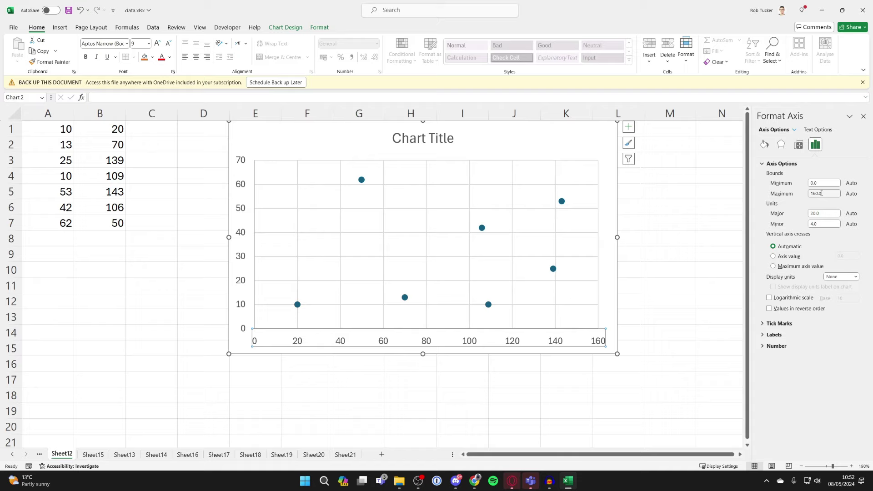
# Enter 150 in the horizontal axis Maximum bound box under Axis Options.
pyautogui.click(815, 194)
# Commit the 150 maximum so the axis labels run from -10 to 150, then reselect the axis.
pyautogui.click(670, 204)
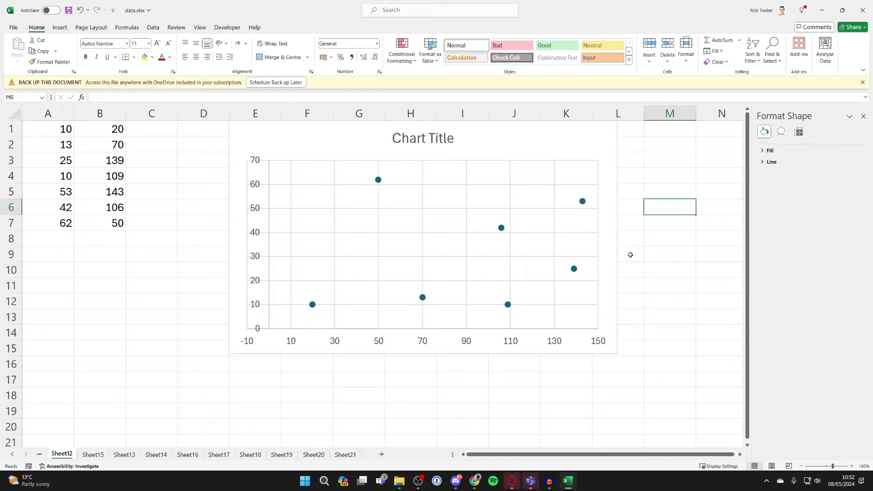
pyautogui.click(599, 338)
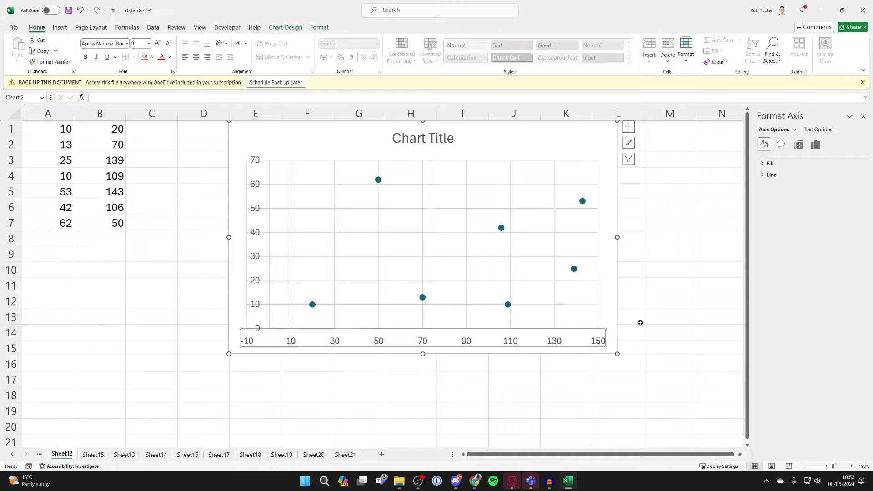